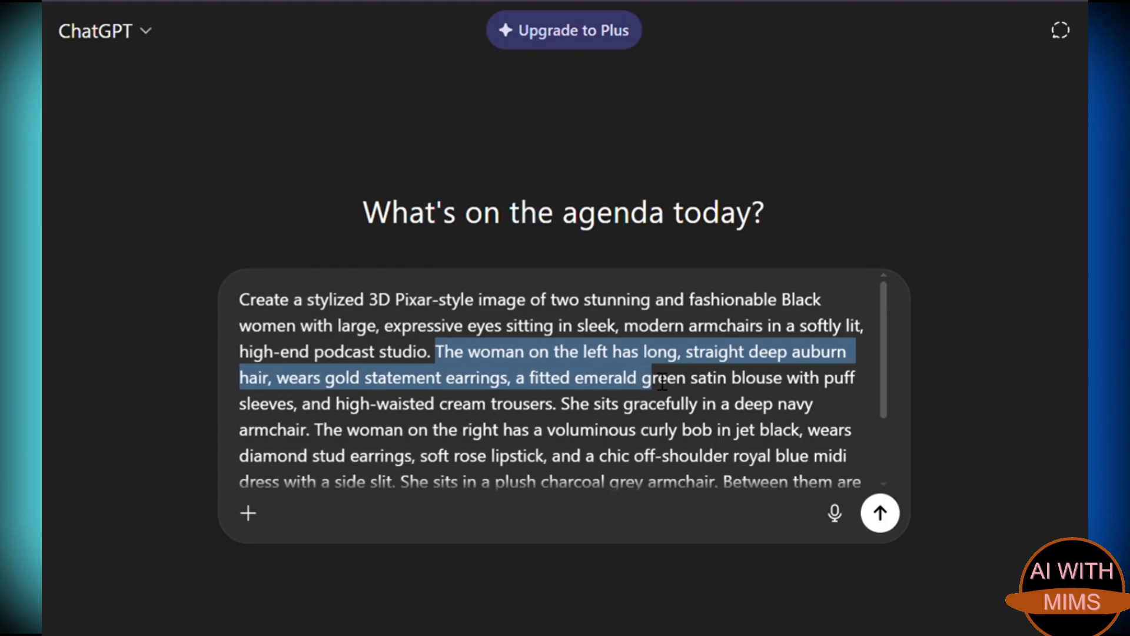
Submit the prompt for a 16:9 3D Pixar-style image of two women in a podcast studio with a "THE ELEGANT TALK" neon sign.
{"action": "scroll", "coordinate": [641, 379], "scroll_direction": "down", "scroll_amount": 2}
{"action": "left_click_drag", "start_coordinate": [315, 332], "coordinate": [618, 357]}
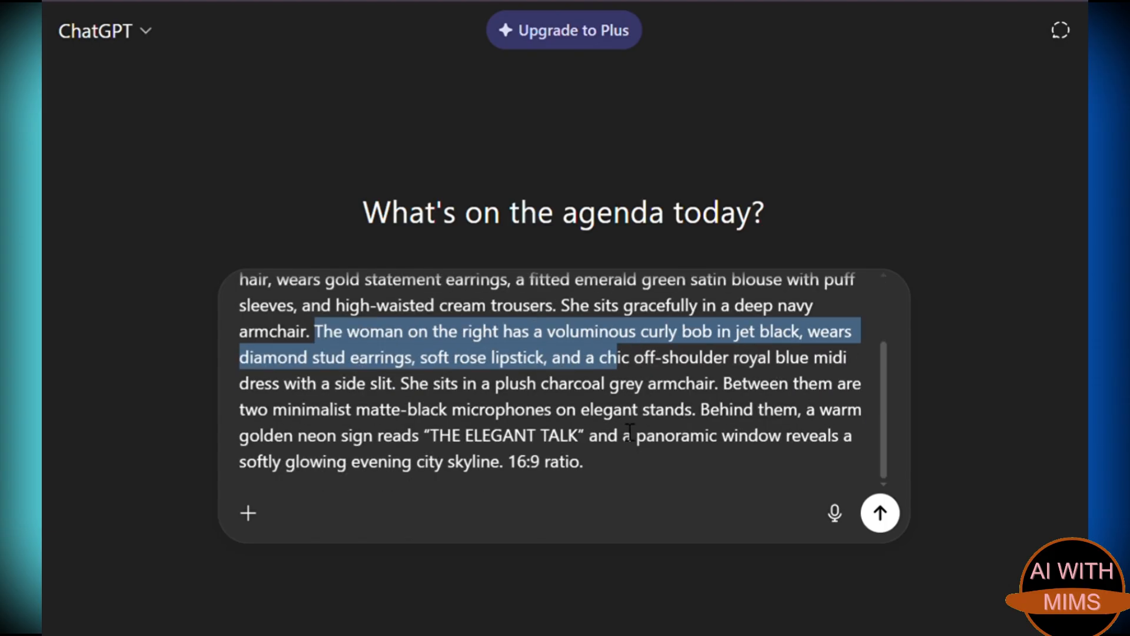
{"action": "scroll", "coordinate": [652, 475], "scroll_direction": "up", "scroll_amount": 2}
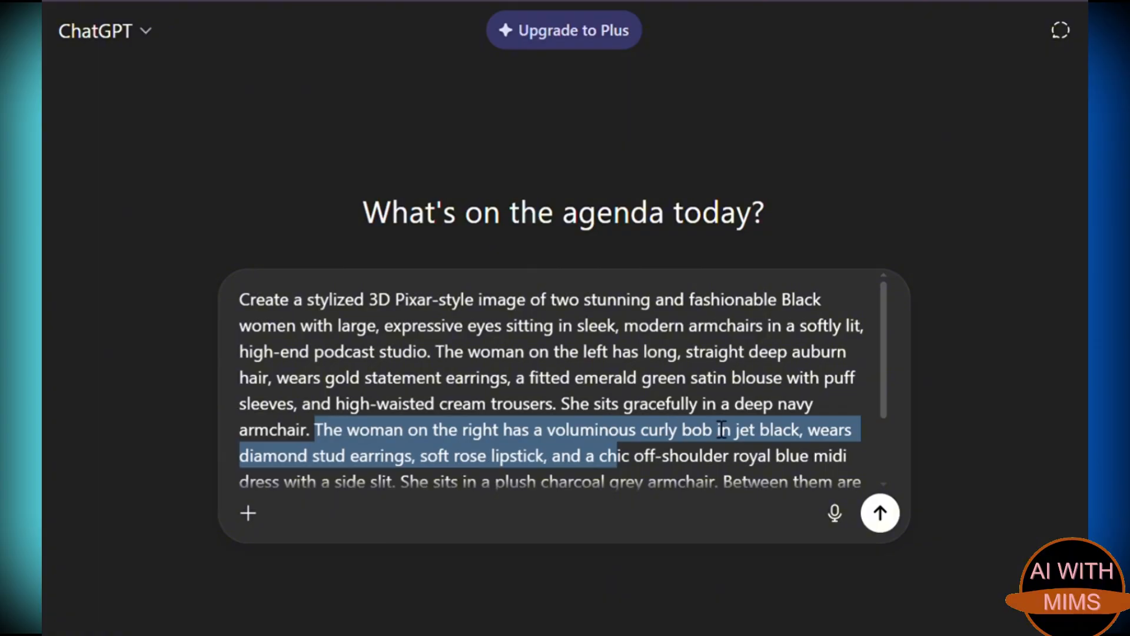
{"action": "left_click", "coordinate": [881, 513]}
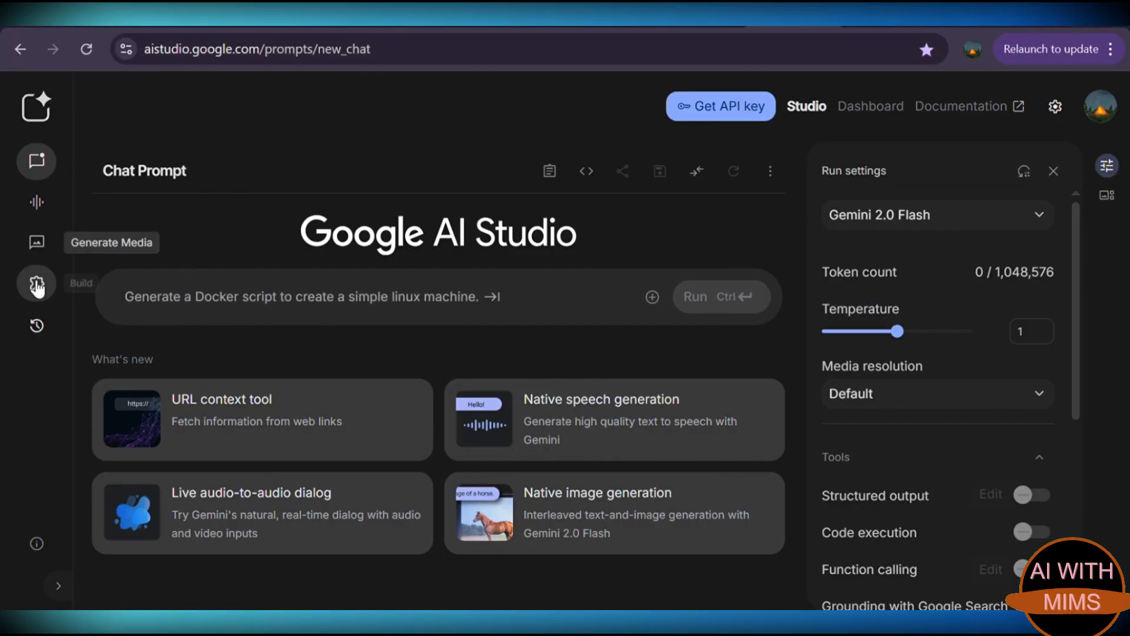
Open Veo in Google AI Studio and enter a prompt animating the woman on the left speaking to the camera while the right one nods.
{"action": "left_click", "coordinate": [39, 243]}
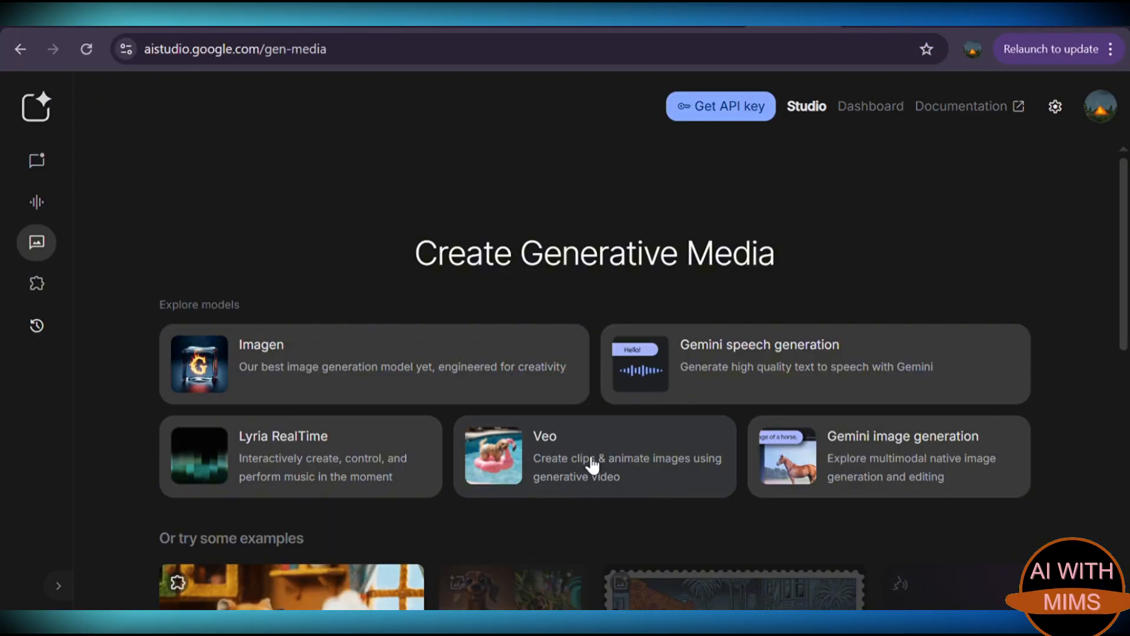
{"action": "left_click", "coordinate": [592, 465]}
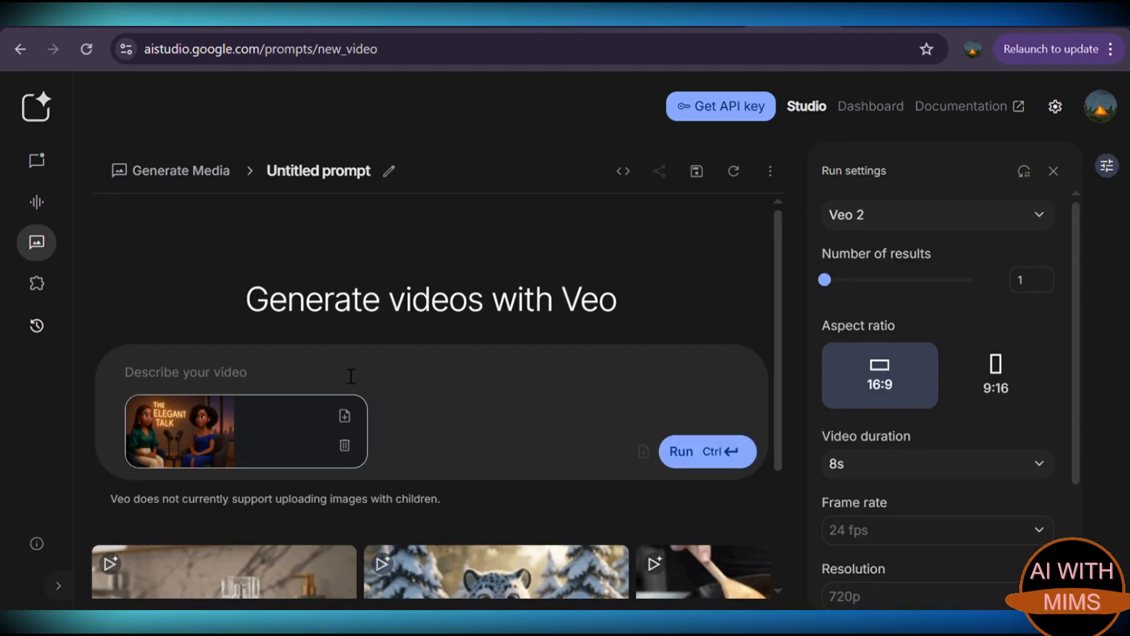
{"action": "left_click", "coordinate": [230, 369]}
{"action": "type", "text": "Animate the woman on the left so she is looking directly into the camera and speaking with lively facial expressions and natural hand gestures, as if confidently addressing an audience in a YouTube video. Her movements should be smooth and realistic, with no morphing. The woman on the right is also looking into the camera with an engaged, expressive face. She is not speaking or gesturing but occasionally nods lightly in agreement with a supportive, warm expression. Keep both characters in their original 3D Pixar-style look and seated positions. Maintain the podcast set background without any distortion."}
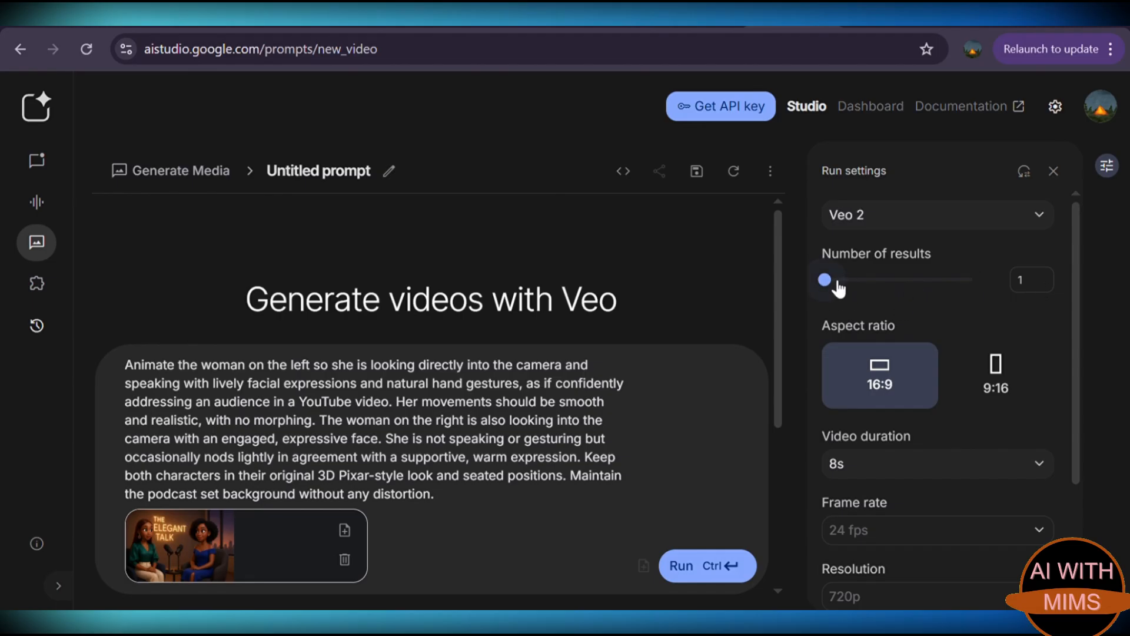
Check the available model and video duration options, keeping Veo 2 and 8s.
{"action": "left_click", "coordinate": [977, 220]}
{"action": "left_click", "coordinate": [732, 279]}
{"action": "left_click", "coordinate": [1053, 466]}
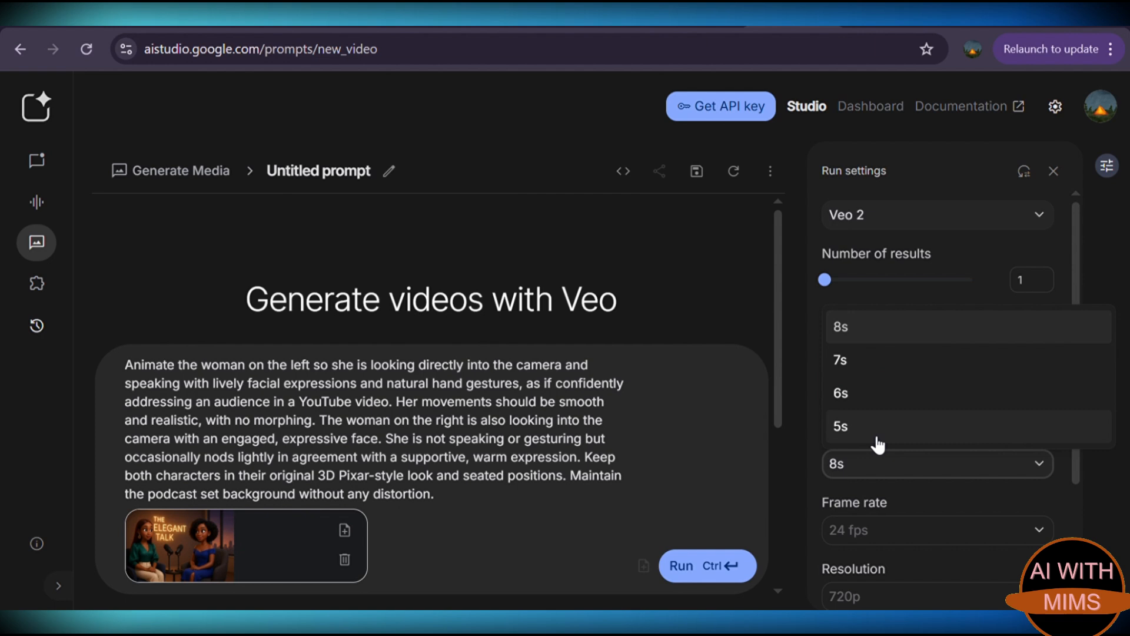
{"action": "left_click", "coordinate": [754, 325]}
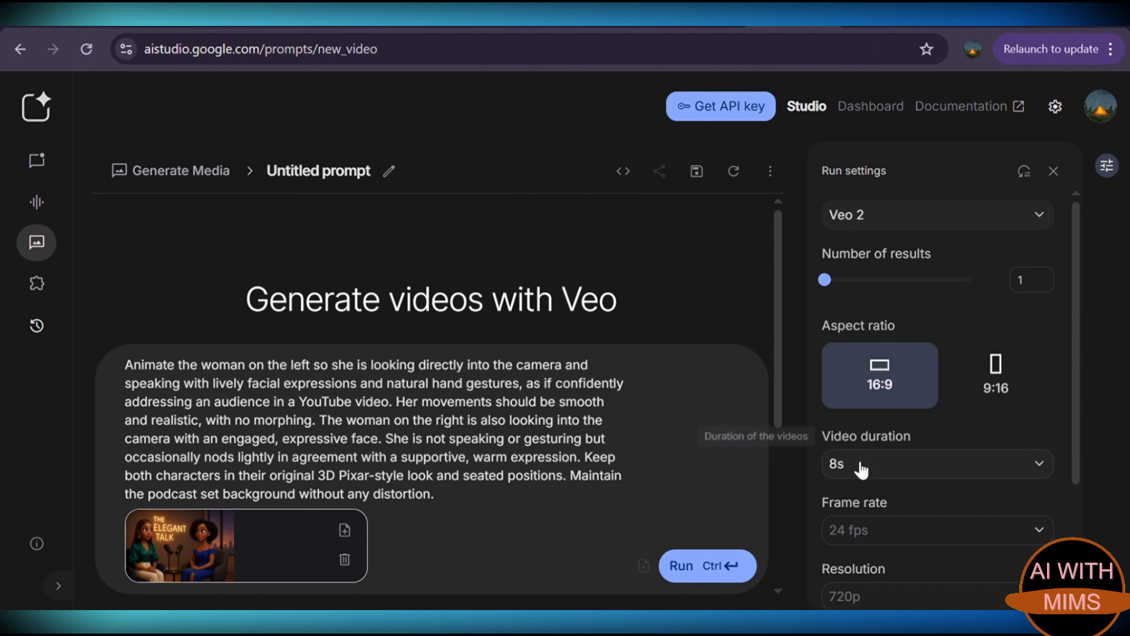
Set the negative prompt to "No morphing, no distortion" and review the run settings.
{"action": "scroll", "coordinate": [857, 467], "scroll_direction": "down", "scroll_amount": 3}
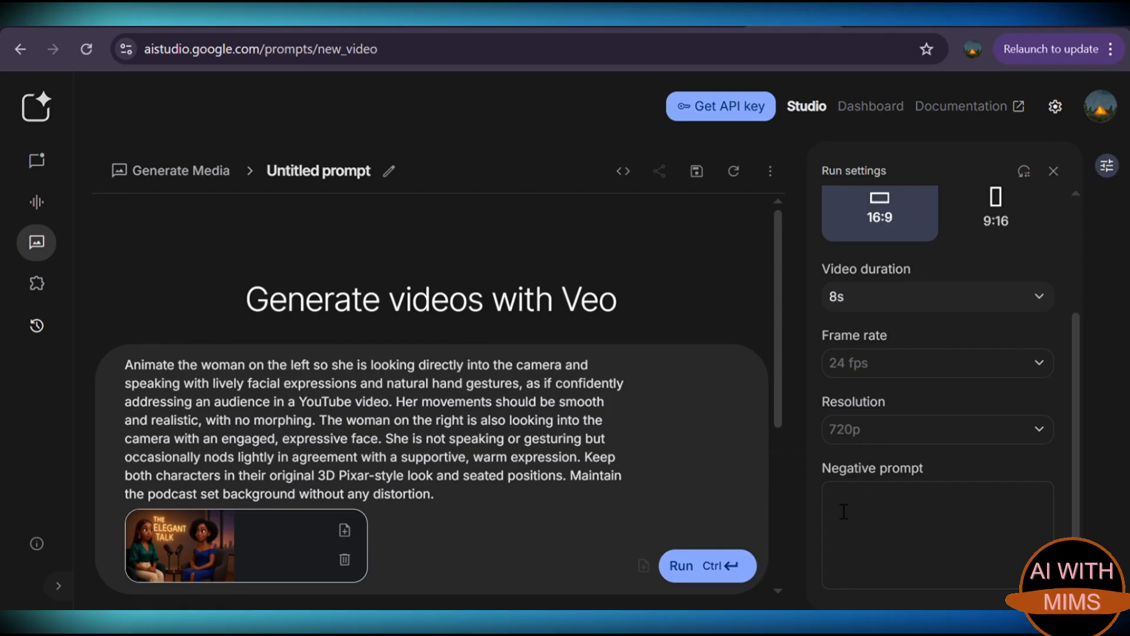
{"action": "left_click", "coordinate": [845, 534]}
{"action": "type", "text": "No morphing, no distortion"}
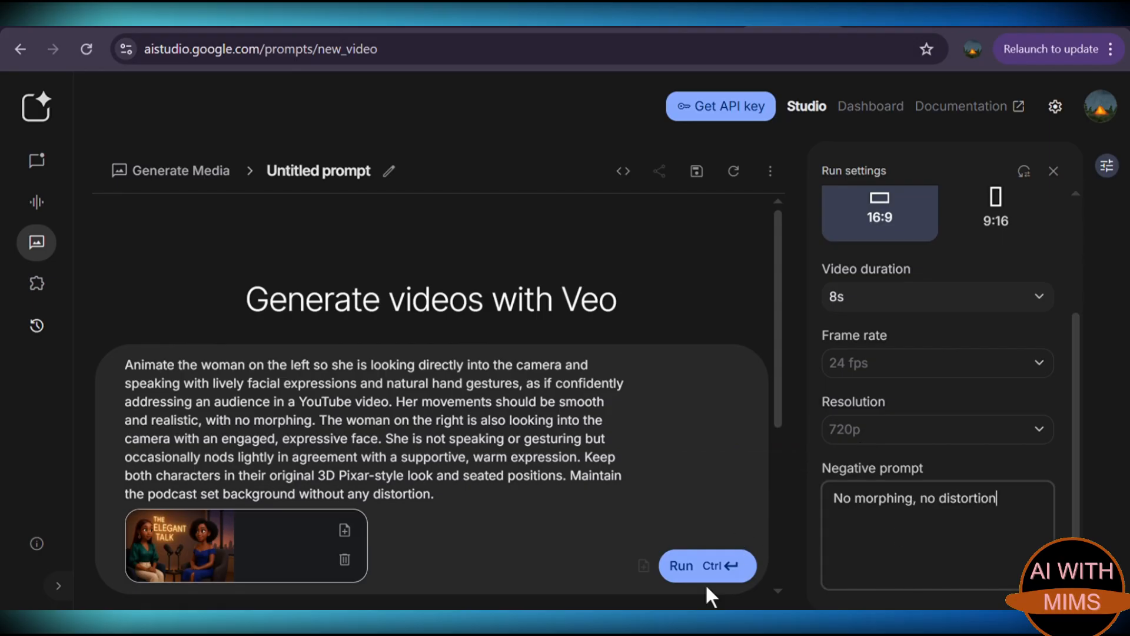
{"action": "scroll", "coordinate": [904, 490], "scroll_direction": "up", "scroll_amount": 3}
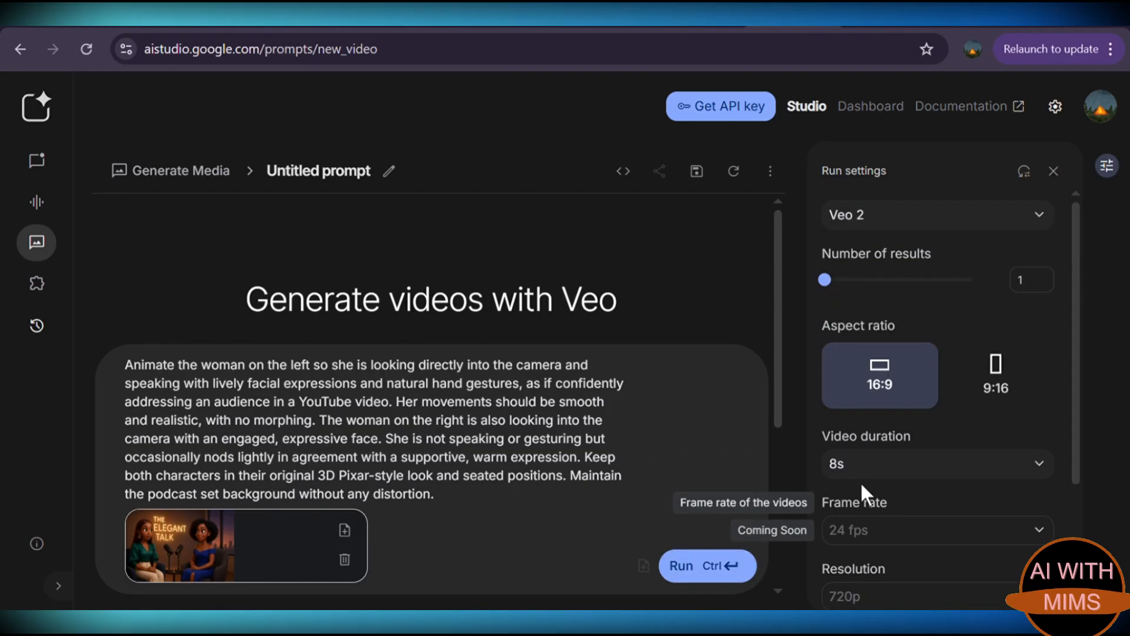
{"action": "scroll", "coordinate": [829, 497], "scroll_direction": "down", "scroll_amount": 3}
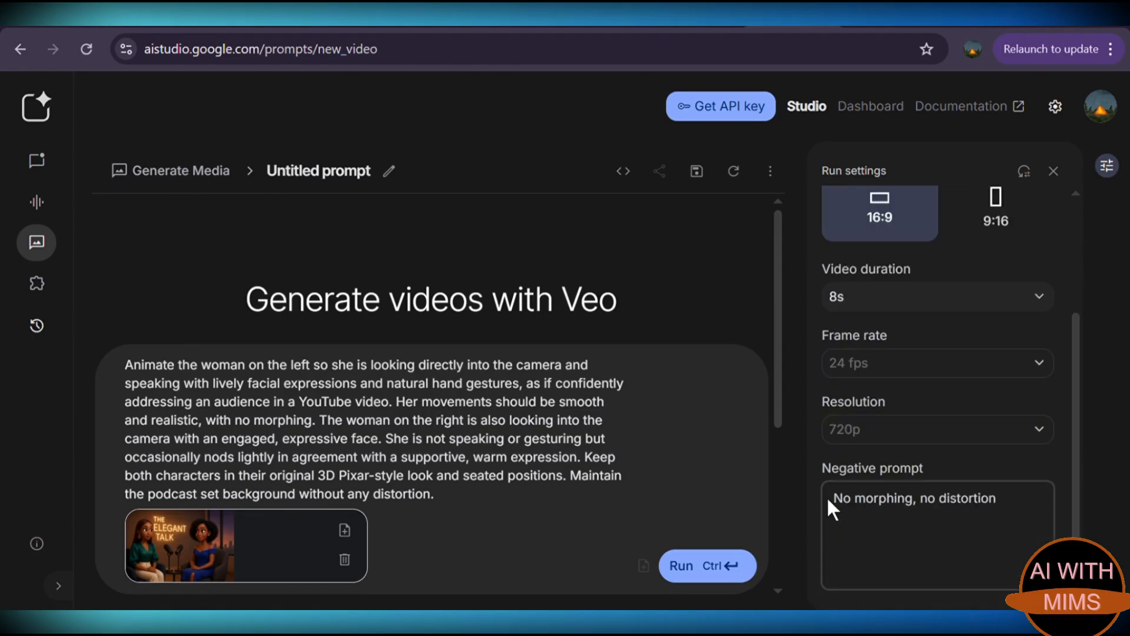
{"action": "left_click_drag", "start_coordinate": [1009, 504], "coordinate": [858, 498]}
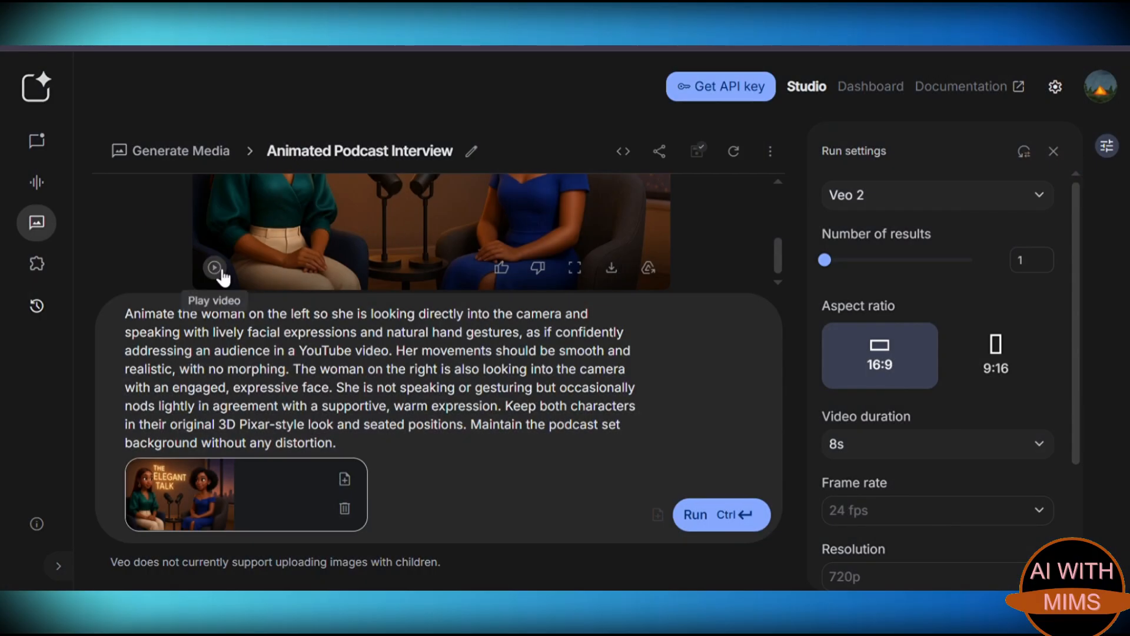
Play the generated clip of the woman on the left speaking and examine both characters' movements.
{"action": "scroll", "coordinate": [337, 259], "scroll_direction": "up", "scroll_amount": 3}
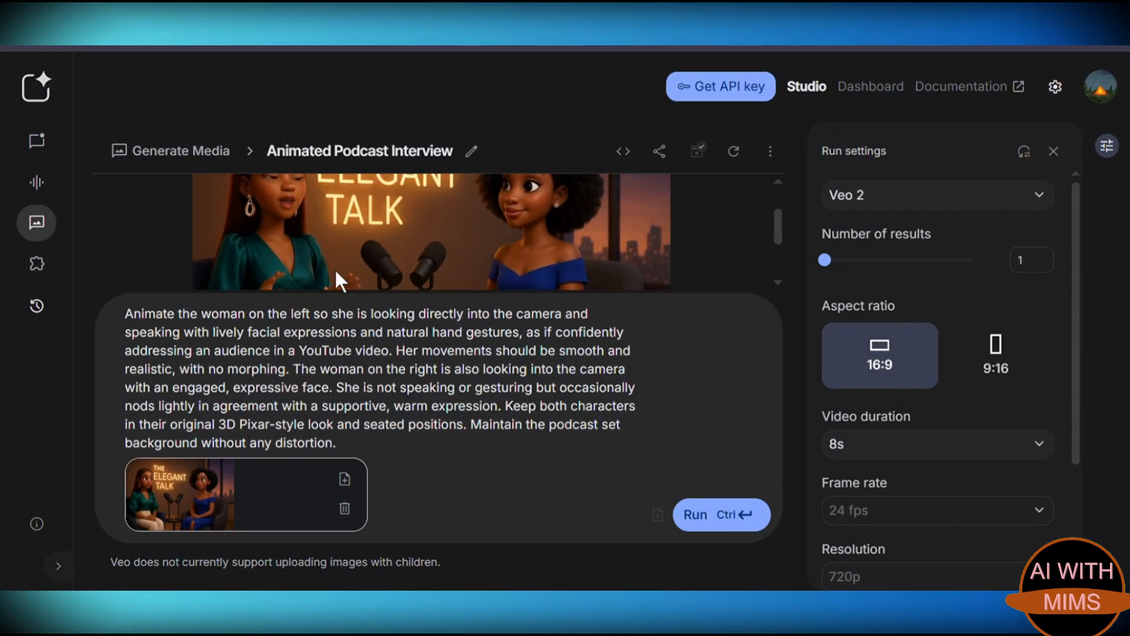
{"action": "scroll", "coordinate": [335, 267], "scroll_direction": "up", "scroll_amount": 1}
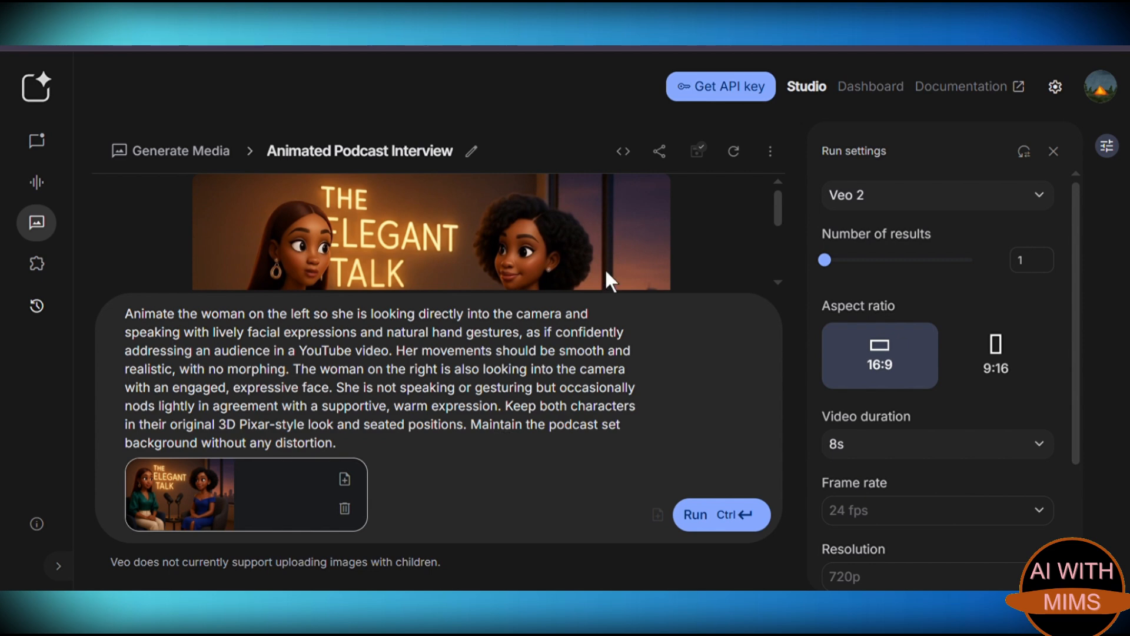
{"action": "scroll", "coordinate": [606, 249], "scroll_direction": "down", "scroll_amount": 3}
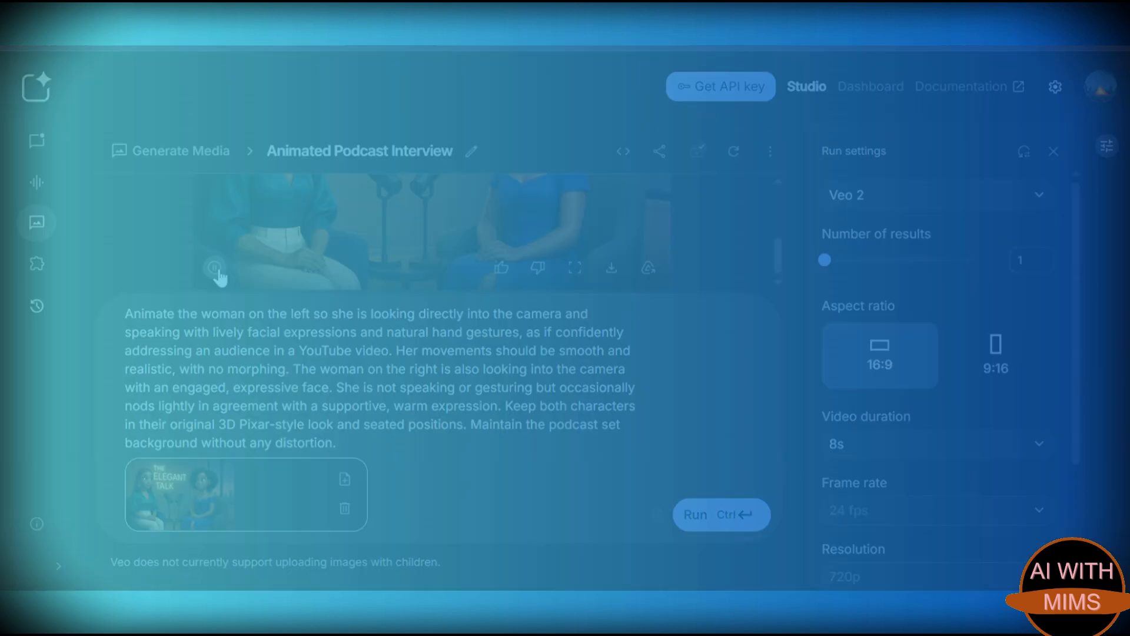
{"action": "left_click", "coordinate": [215, 268]}
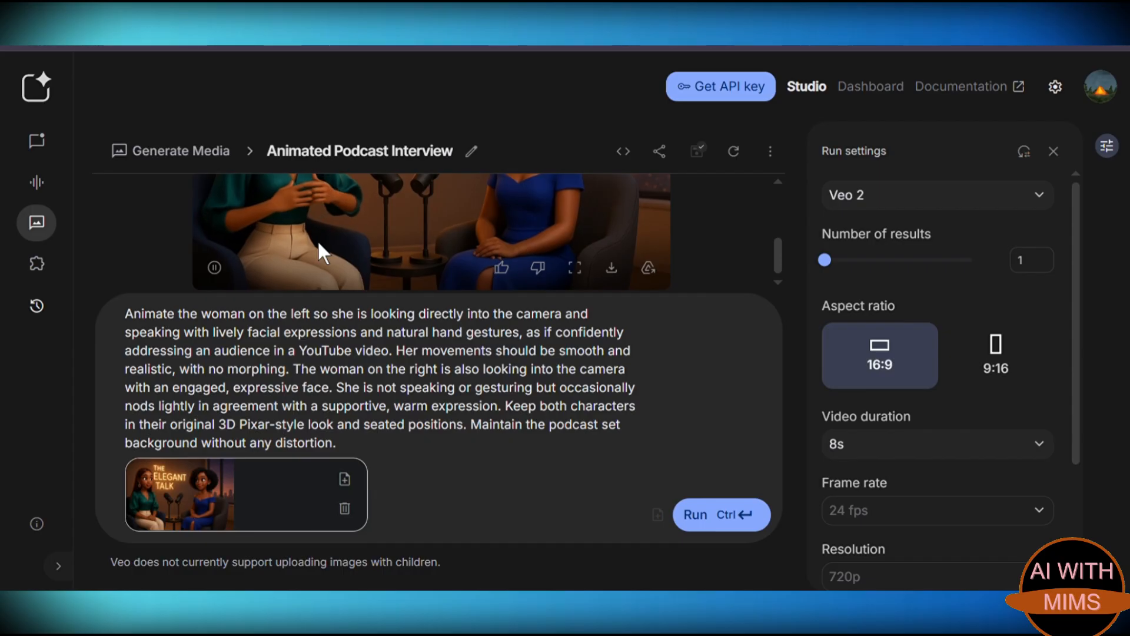
{"action": "scroll", "coordinate": [316, 239], "scroll_direction": "up", "scroll_amount": 3}
{"action": "scroll", "coordinate": [316, 239], "scroll_direction": "up", "scroll_amount": 2}
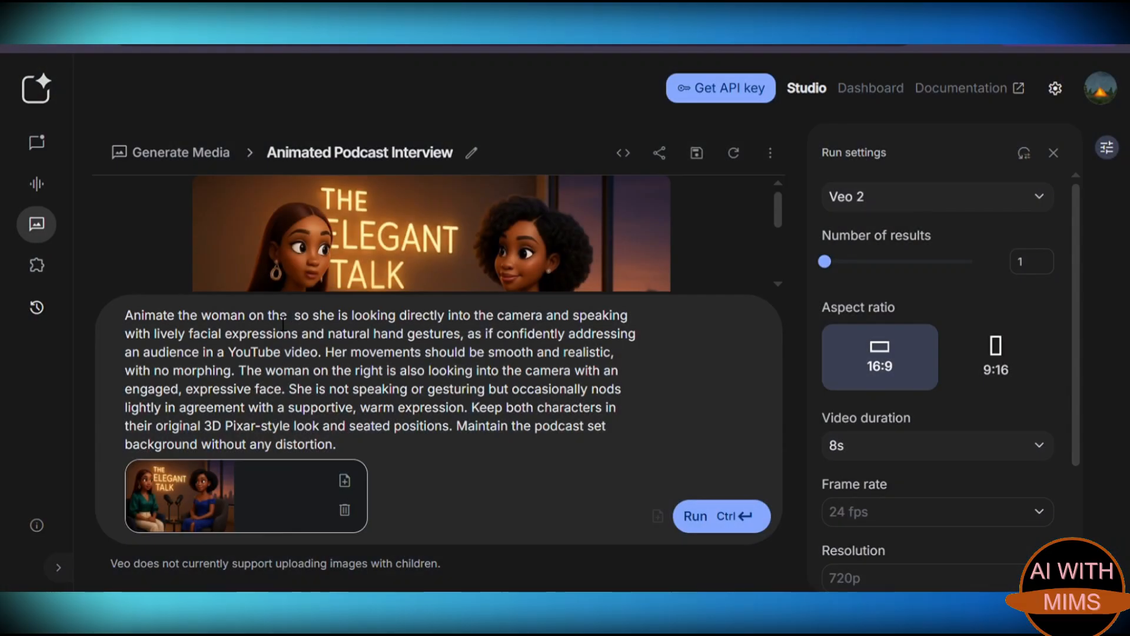
Swap the roles in the video prompt so the woman on the right speaks and the woman on the left listens.
{"action": "type", "text": "right"}
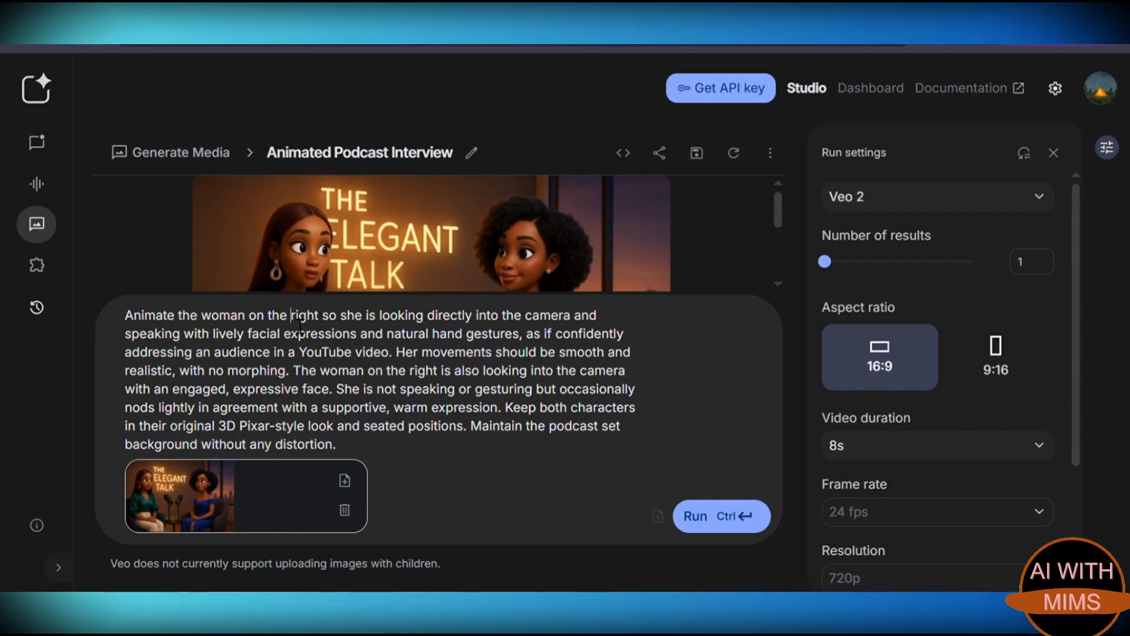
{"action": "left_click_drag", "start_coordinate": [292, 316], "coordinate": [326, 321]}
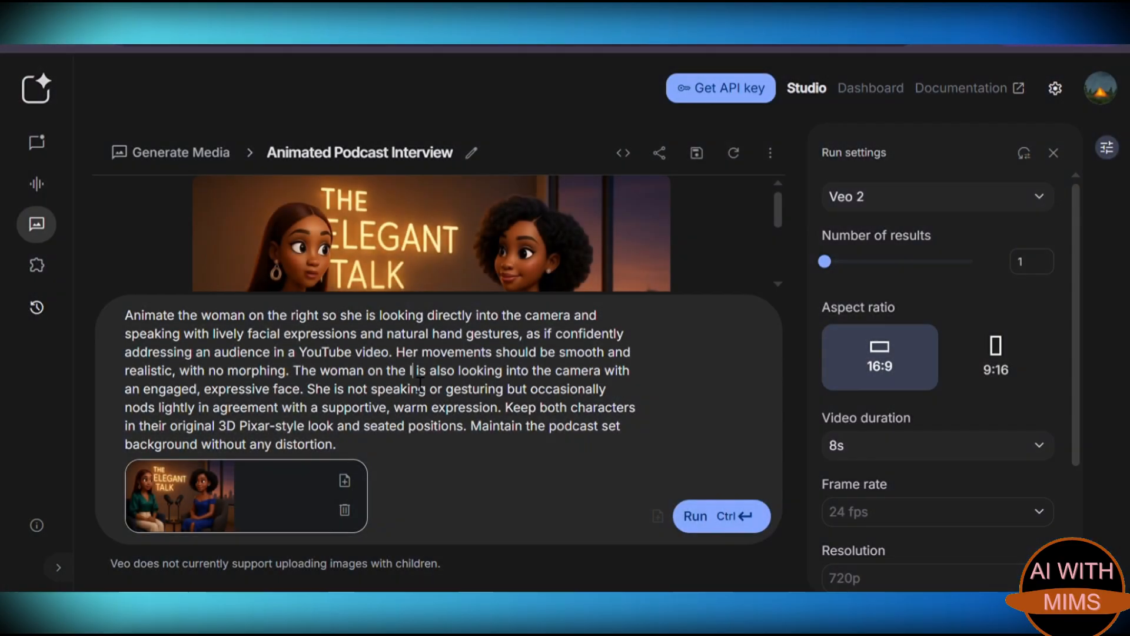
{"action": "type", "text": "eft"}
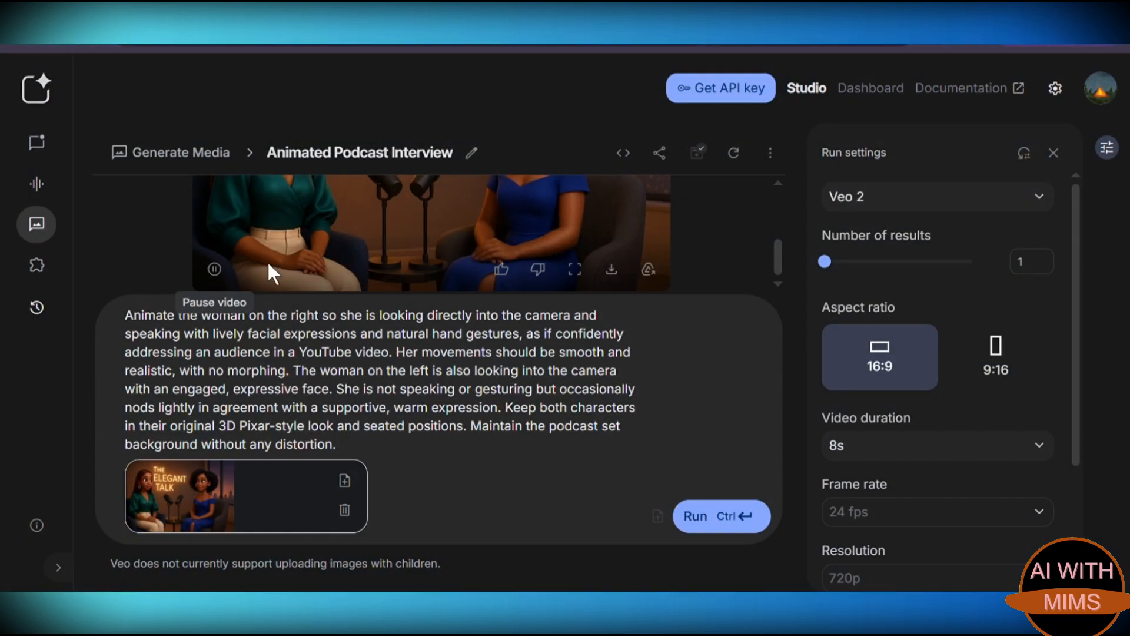
Examine the generated clip of the woman on the right speaking, checking both characters' faces and gestures.
{"action": "scroll", "coordinate": [383, 269], "scroll_direction": "up", "scroll_amount": 2}
{"action": "scroll", "coordinate": [382, 264], "scroll_direction": "up", "scroll_amount": 2}
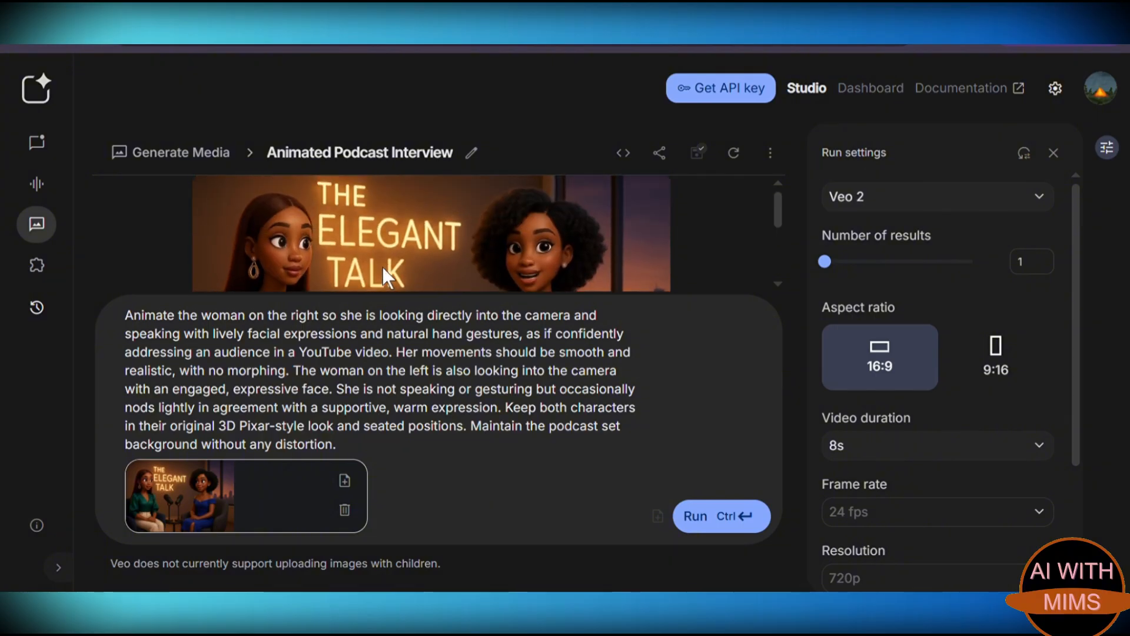
{"action": "scroll", "coordinate": [484, 261], "scroll_direction": "down", "scroll_amount": 4}
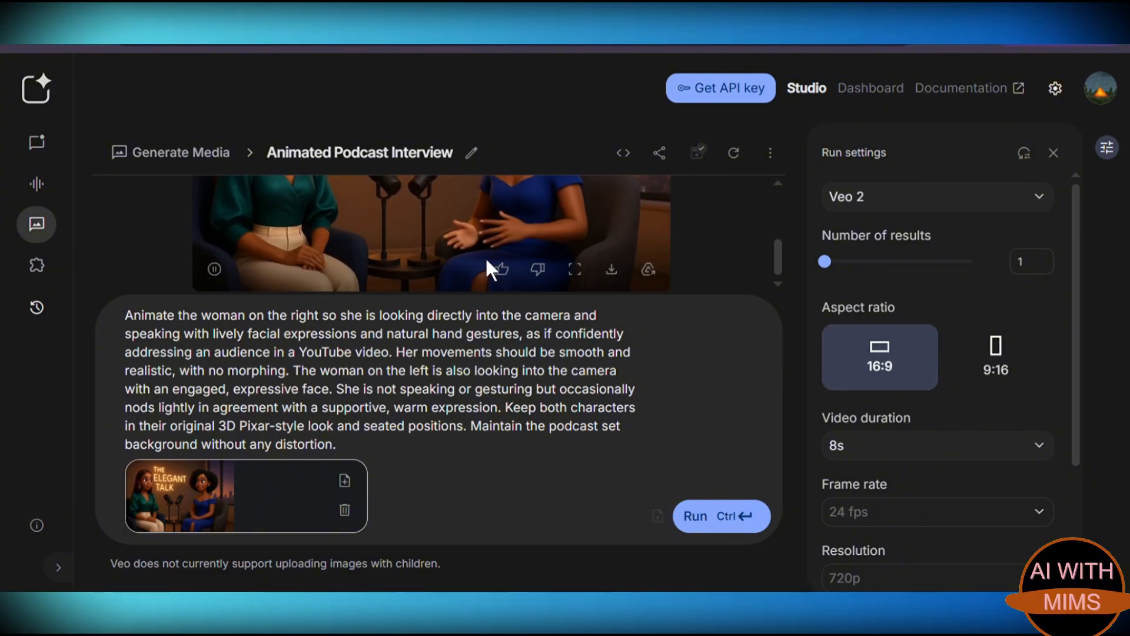
{"action": "scroll", "coordinate": [485, 256], "scroll_direction": "up", "scroll_amount": 4}
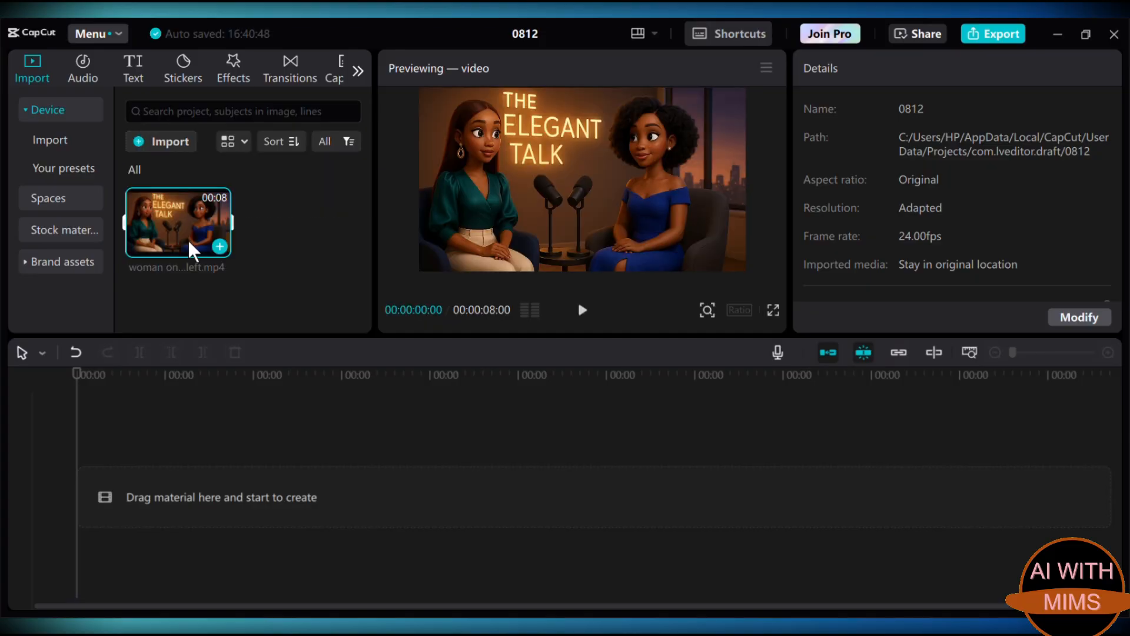
Switch to CapCut, add the clip of the woman on the left to the timeline and select it.
{"action": "left_click", "coordinate": [219, 246]}
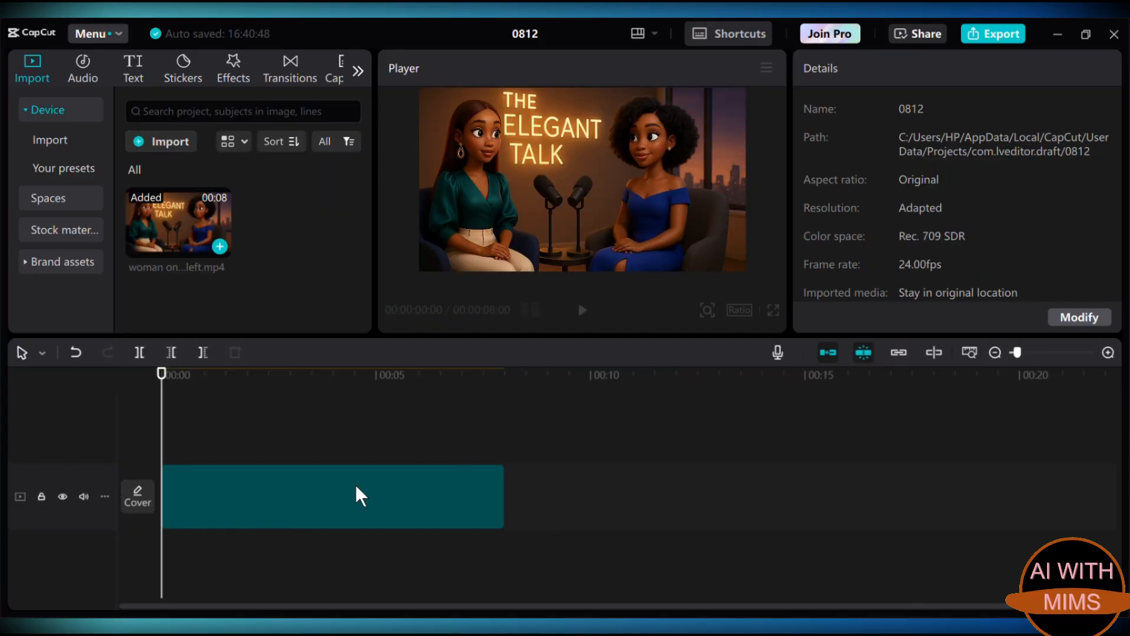
{"action": "left_click", "coordinate": [337, 521]}
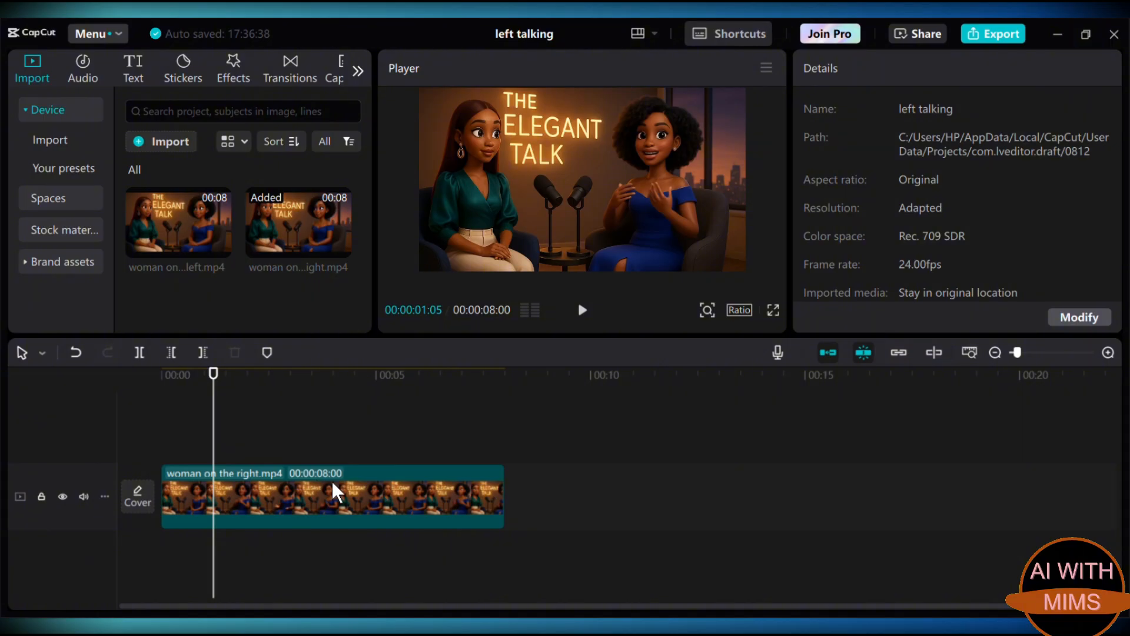
Crop the "woman on the right.mp4" clip to show only that woman and play it from the start.
{"action": "left_click", "coordinate": [311, 507]}
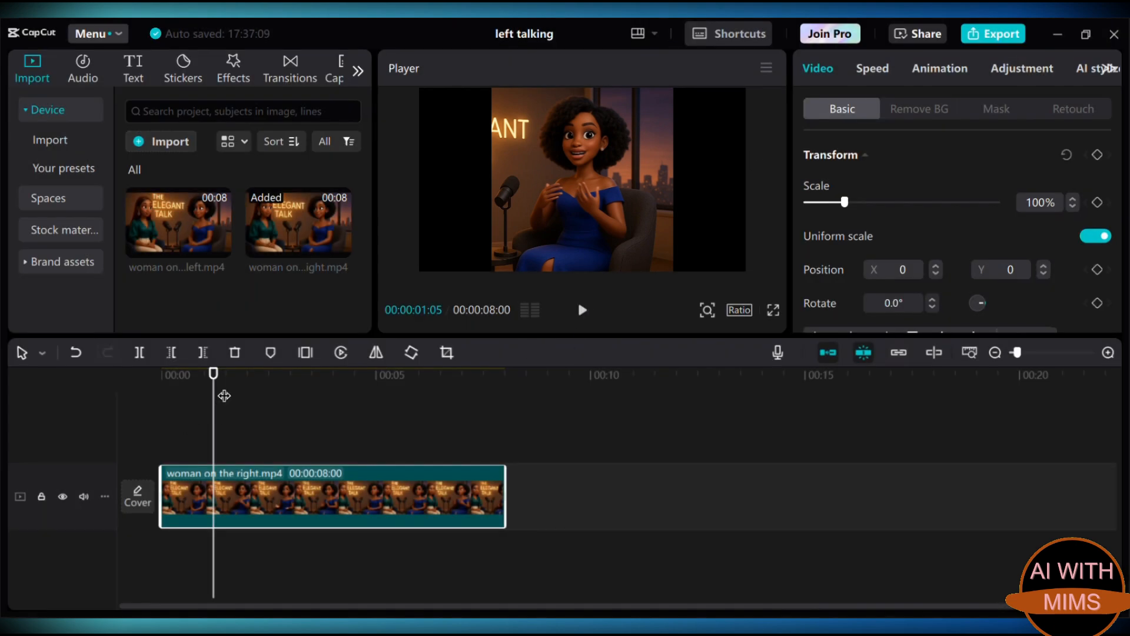
{"action": "left_click_drag", "start_coordinate": [218, 394], "coordinate": [139, 393]}
{"action": "left_click", "coordinate": [582, 310]}
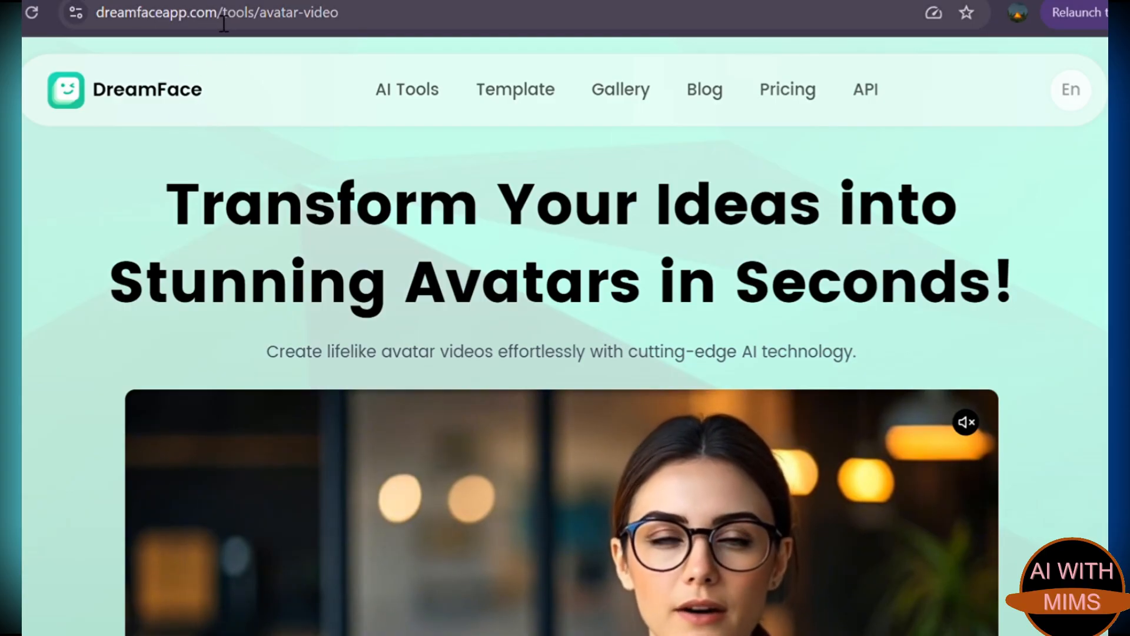
Switch to the DreamFace website, launch its AI Video Generator and go to the Avatar Video tool.
{"action": "left_click_drag", "start_coordinate": [223, 23], "coordinate": [94, 31]}
{"action": "left_click", "coordinate": [120, 217]}
{"action": "mouse_move", "coordinate": [406, 106]}
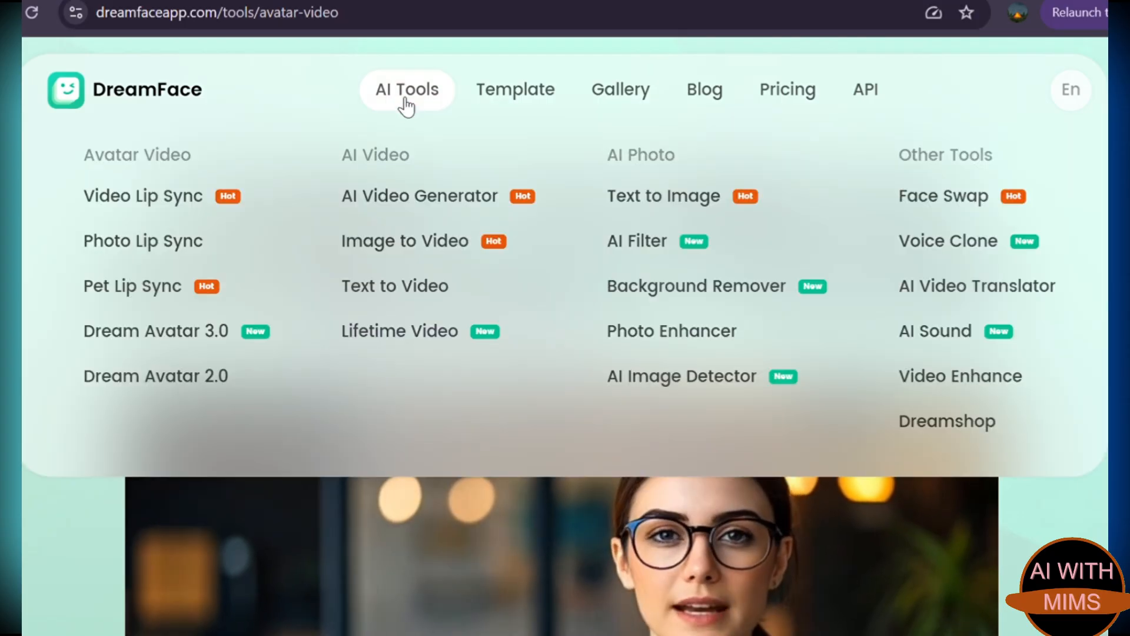
{"action": "left_click", "coordinate": [429, 202]}
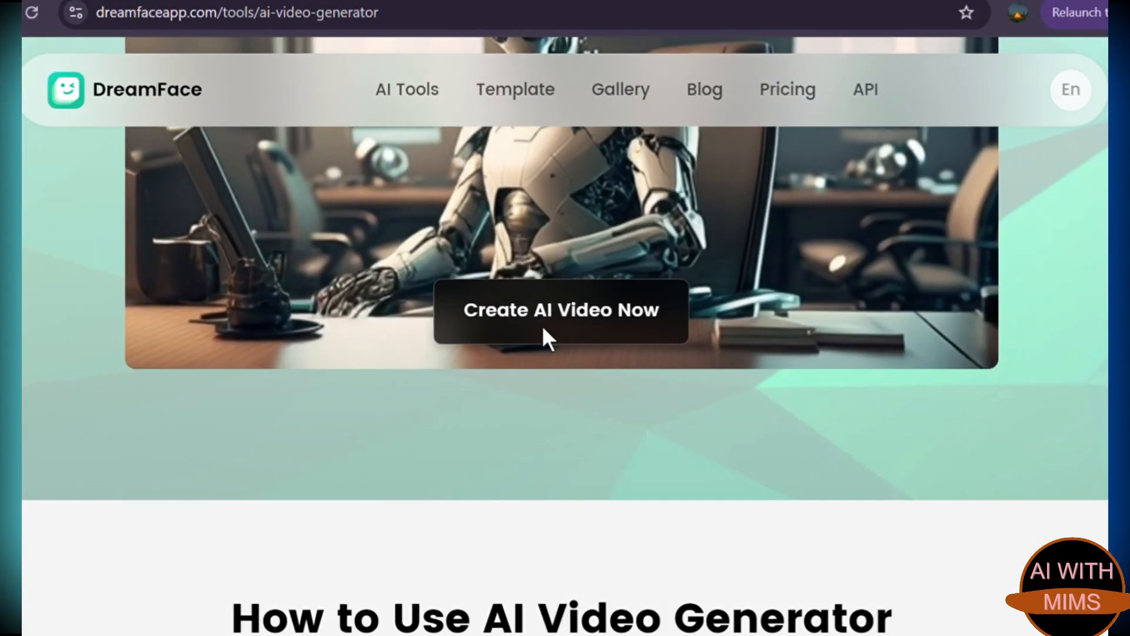
{"action": "left_click", "coordinate": [542, 325]}
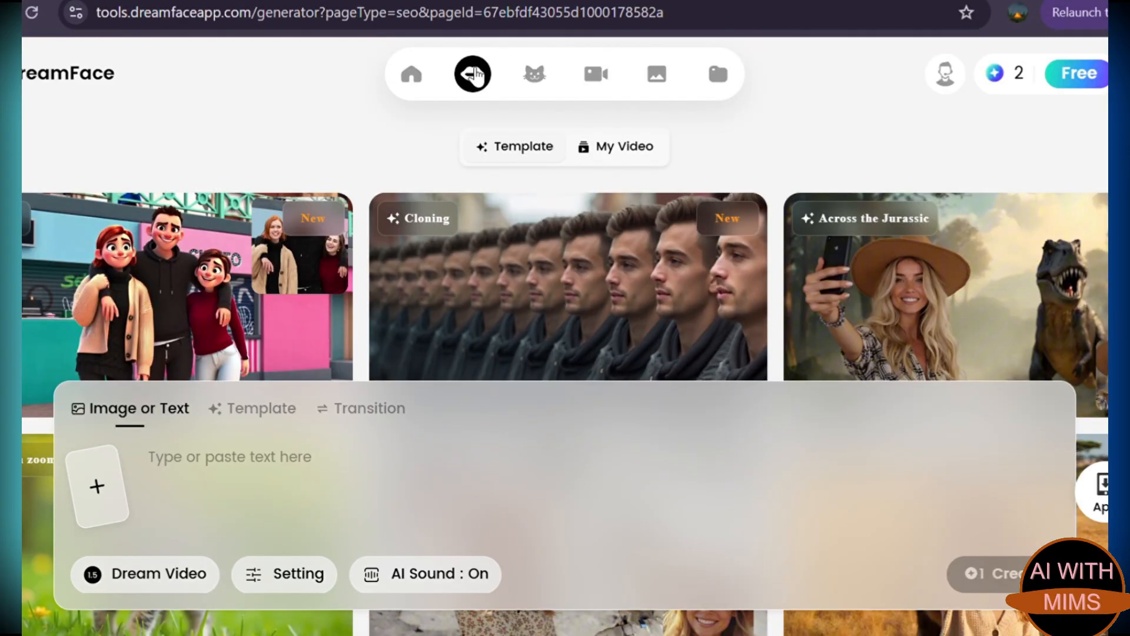
{"action": "left_click", "coordinate": [474, 73]}
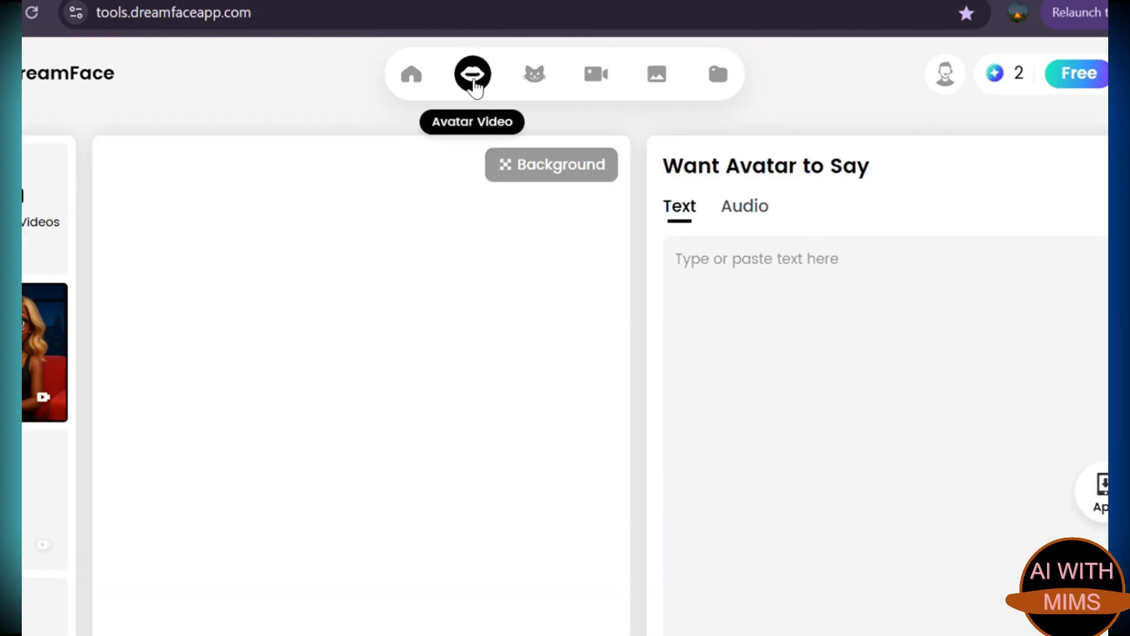
Upload the cropped video of the woman on the left from the PC as the avatar and check its preview.
{"action": "left_click", "coordinate": [33, 210]}
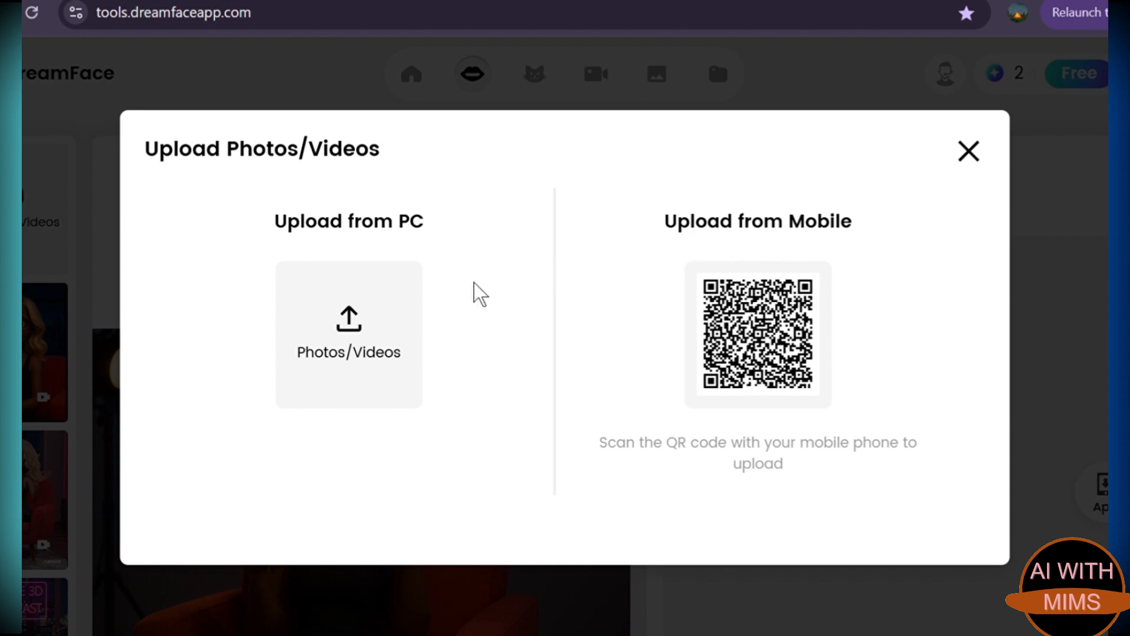
{"action": "left_click", "coordinate": [362, 321]}
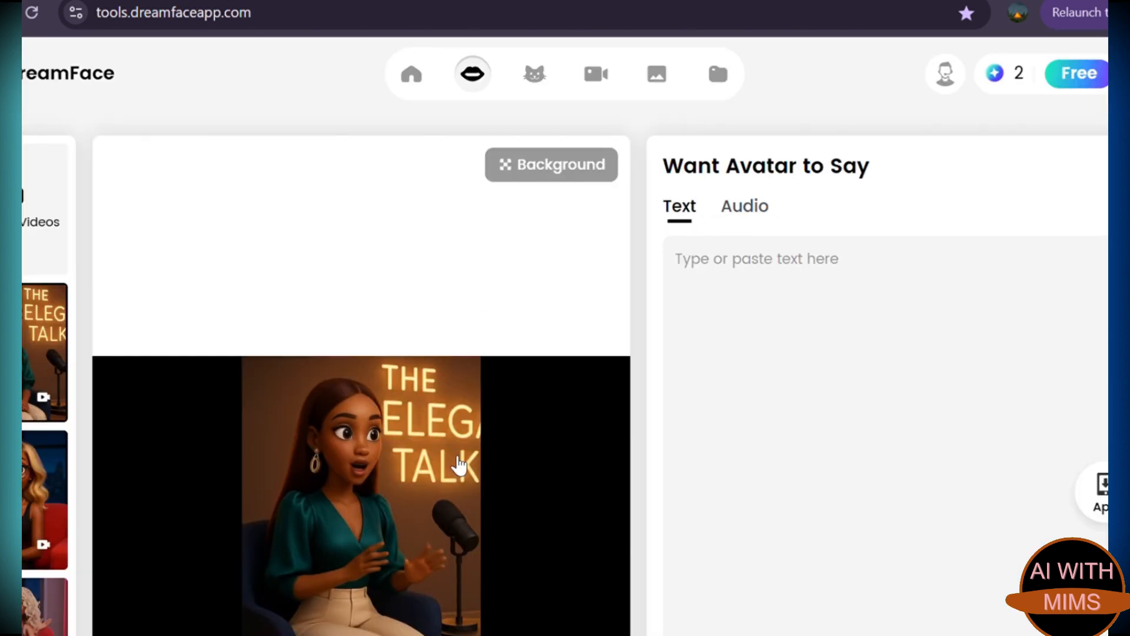
{"action": "scroll", "coordinate": [436, 480], "scroll_direction": "down", "scroll_amount": 3}
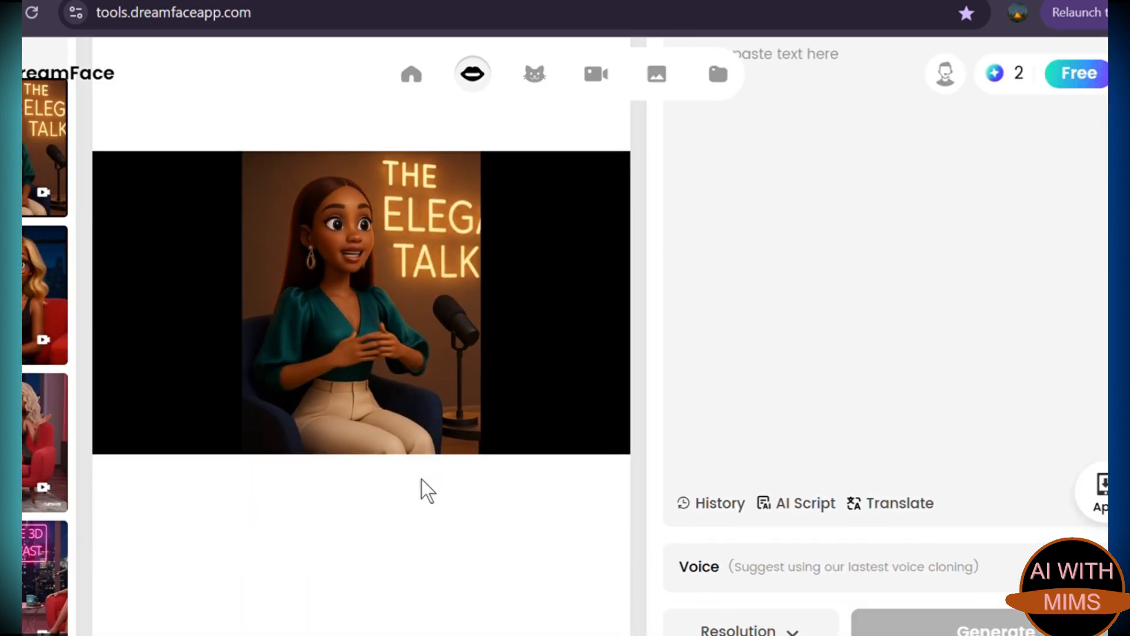
{"action": "scroll", "coordinate": [422, 487], "scroll_direction": "up", "scroll_amount": 2}
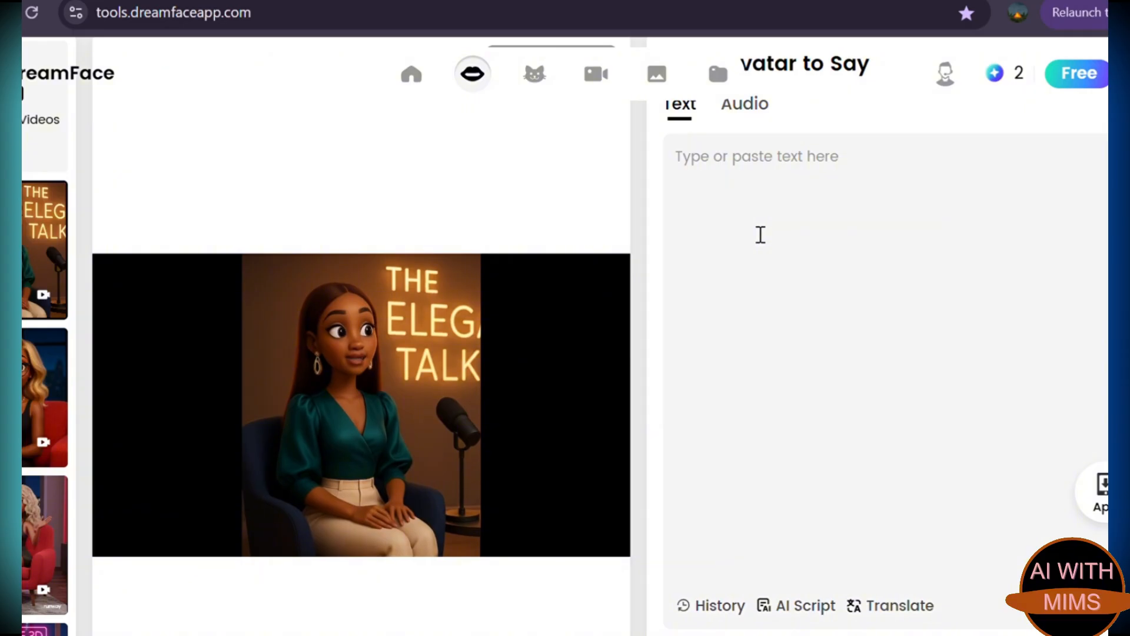
Change the avatar's speech source from text to audio.
{"action": "scroll", "coordinate": [757, 235], "scroll_direction": "up", "scroll_amount": 2}
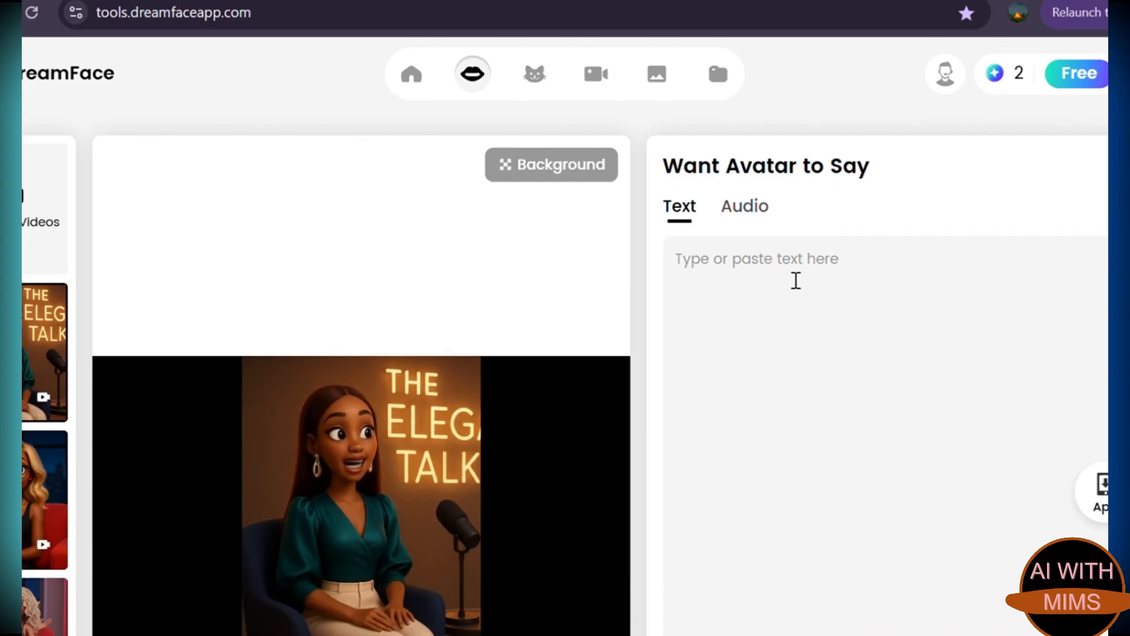
{"action": "left_click", "coordinate": [753, 217]}
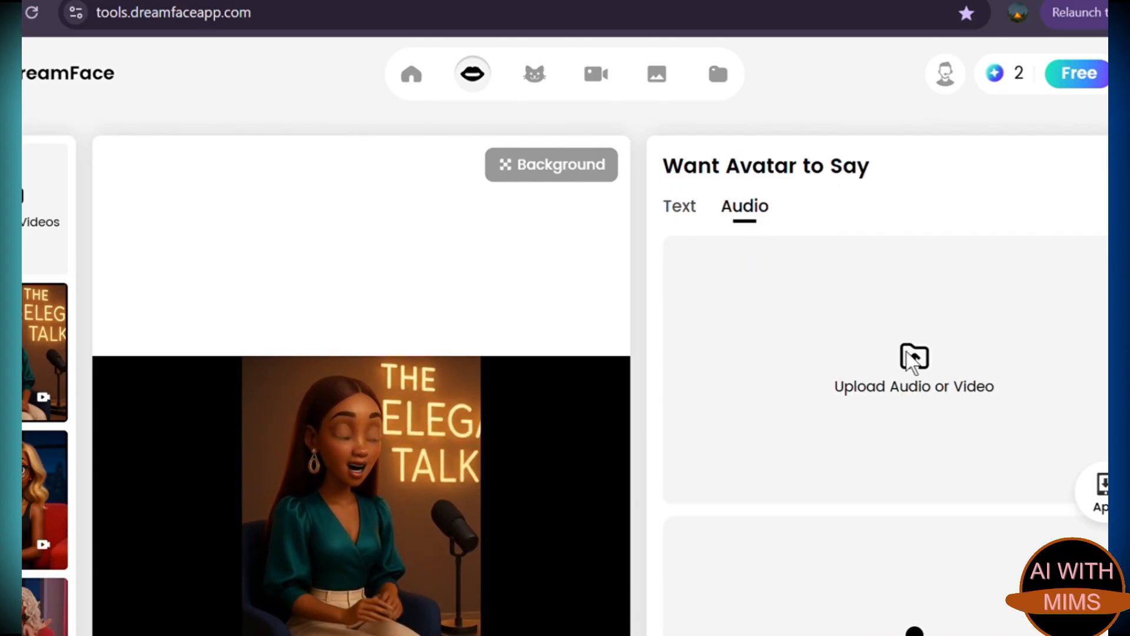